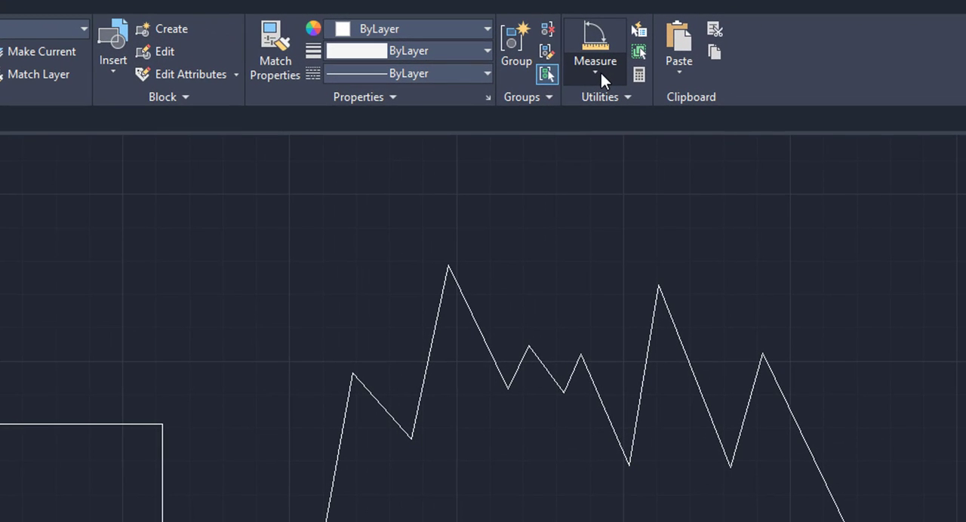
# Measure the area of the plain rectangle beside the circle by picking its four corners.
pyautogui.click(601, 73)
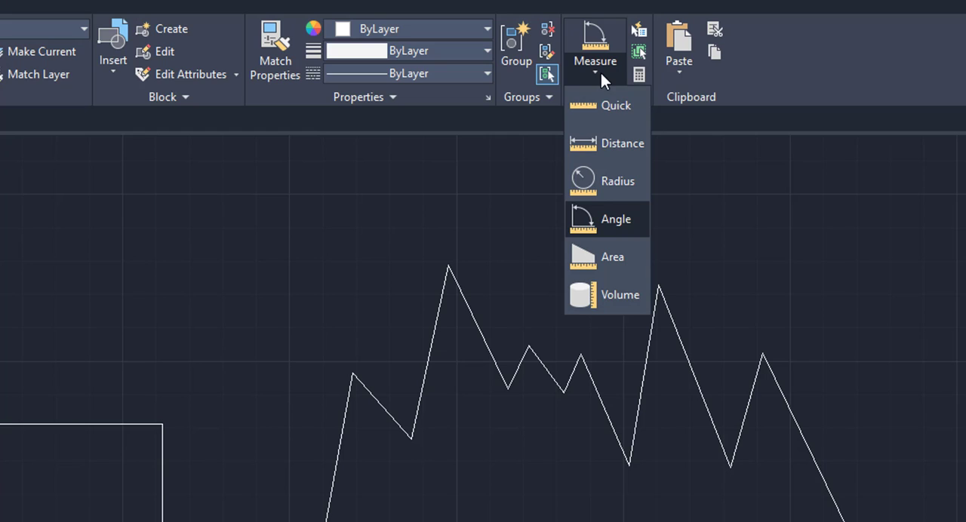
pyautogui.click(606, 249)
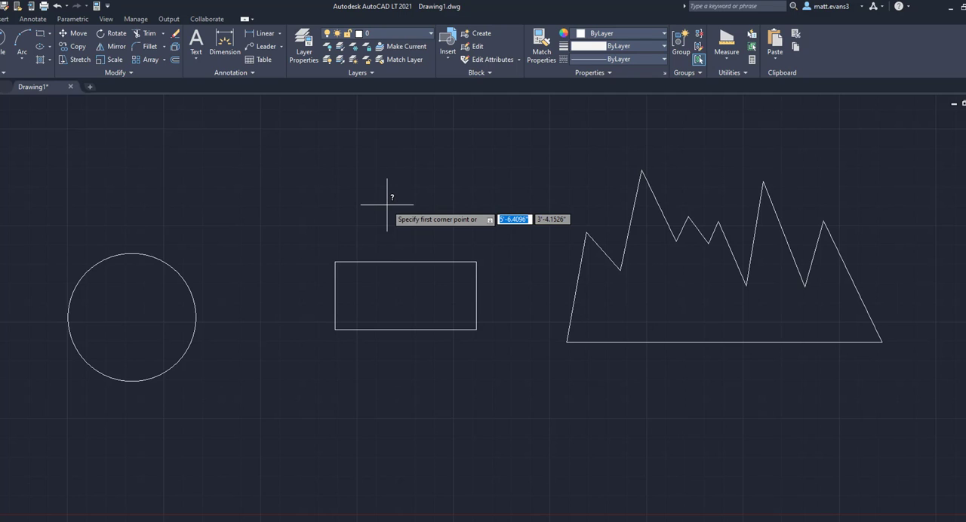
pyautogui.click(335, 262)
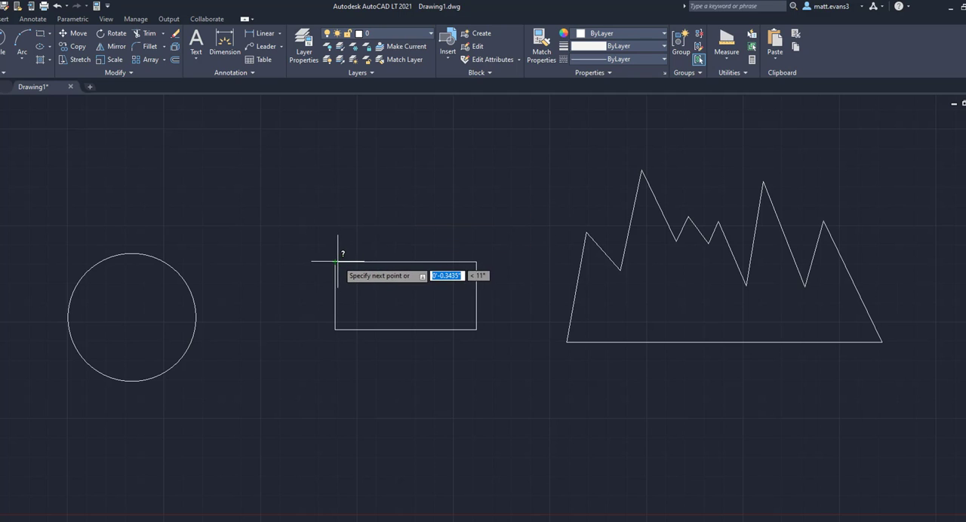
pyautogui.click(476, 262)
pyautogui.click(476, 329)
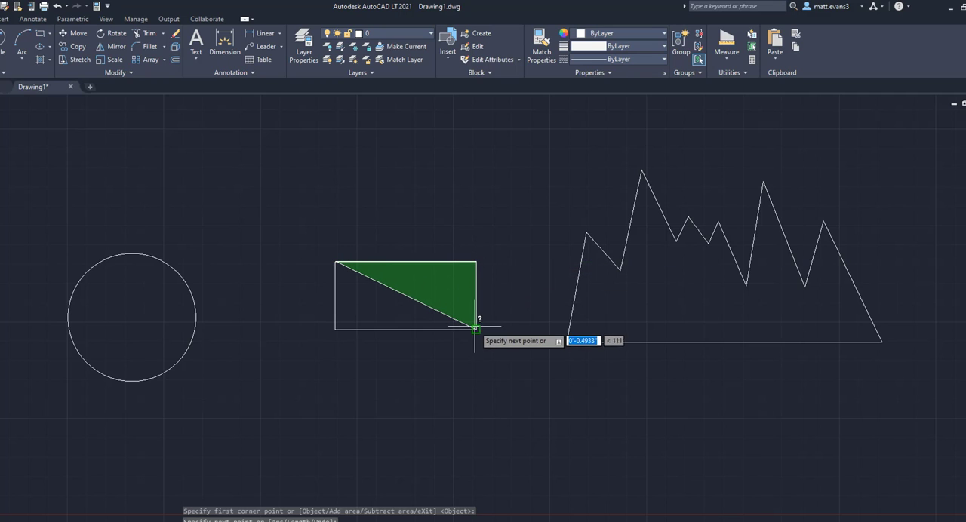
pyautogui.click(336, 329)
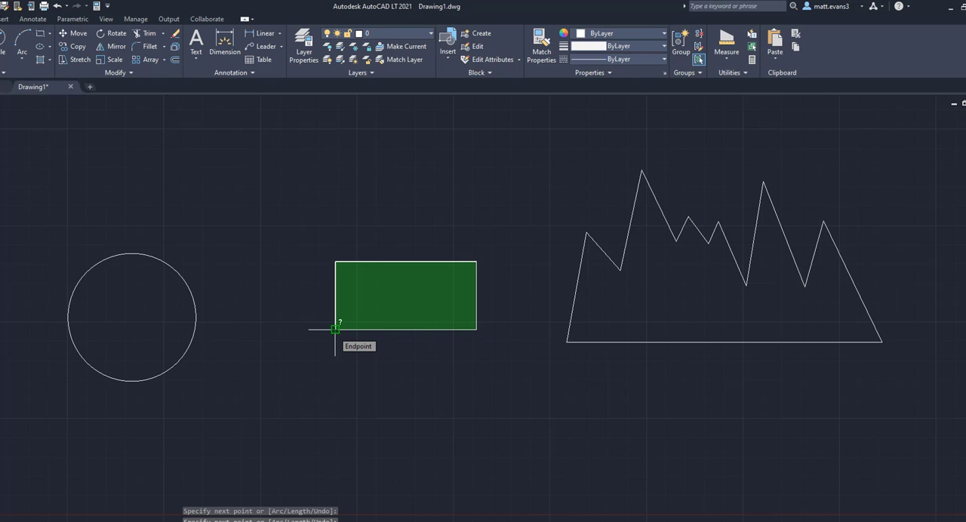
pyautogui.press('Return')
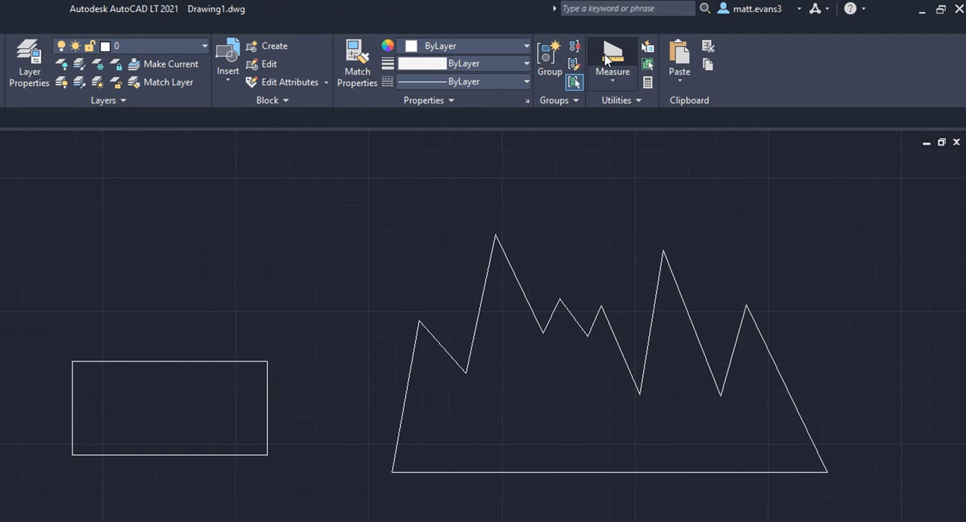
pyautogui.click(607, 55)
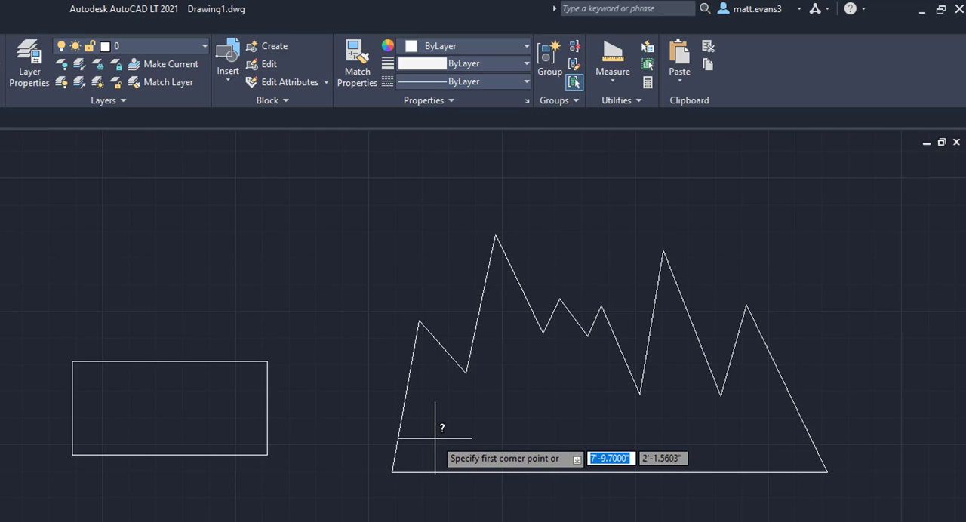
pyautogui.click(392, 473)
pyautogui.click(419, 323)
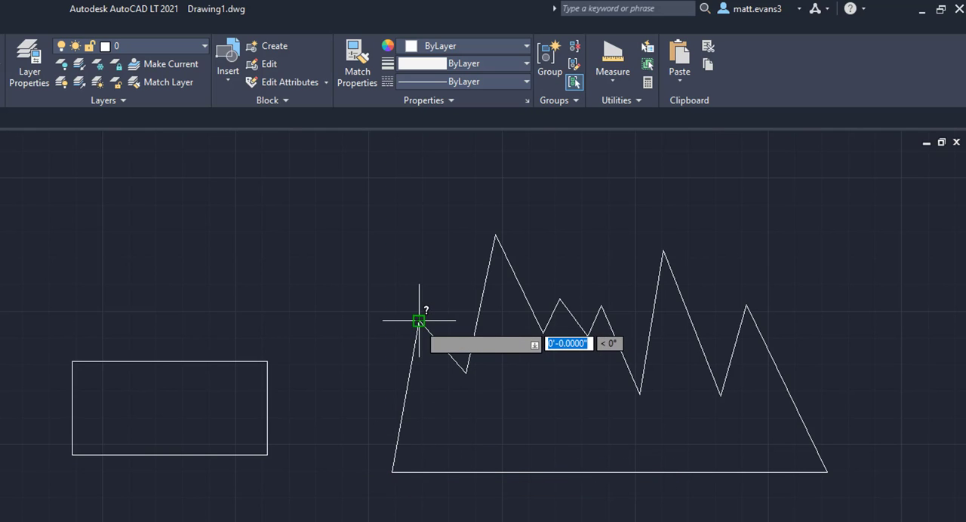
pyautogui.click(466, 371)
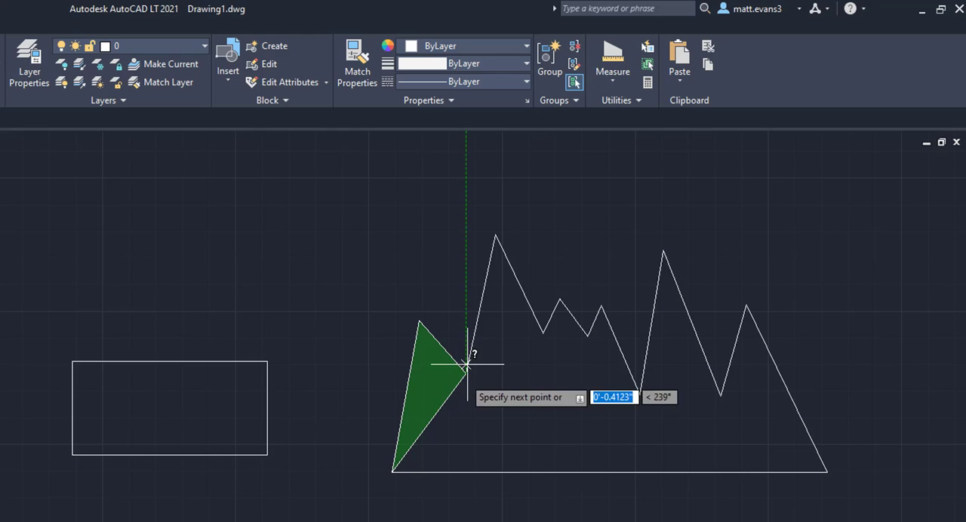
pyautogui.click(495, 236)
pyautogui.click(543, 332)
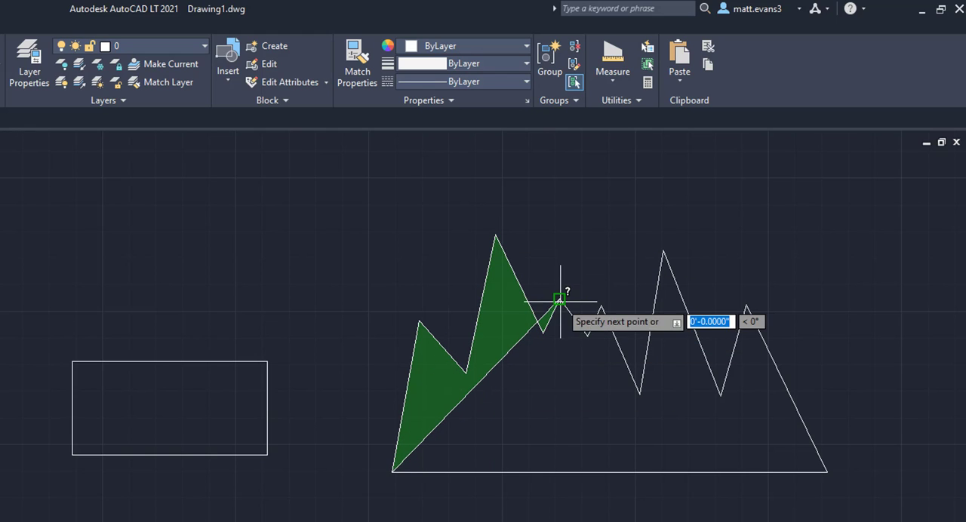
pyautogui.rightClick(559, 300)
pyautogui.click(584, 330)
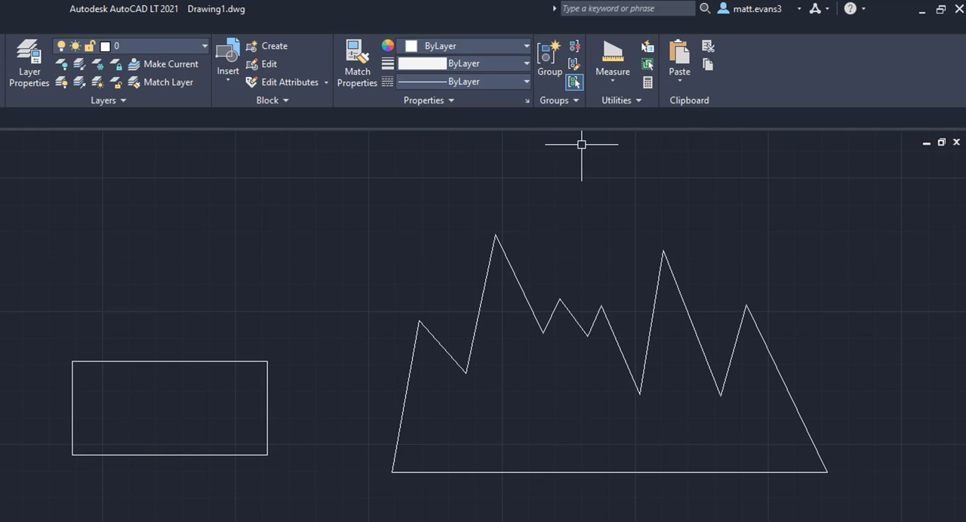
# Use Quick measure to get the areas inside the jagged shape and the rectangle, and of the space between circle and rectangle.
pyautogui.click(609, 80)
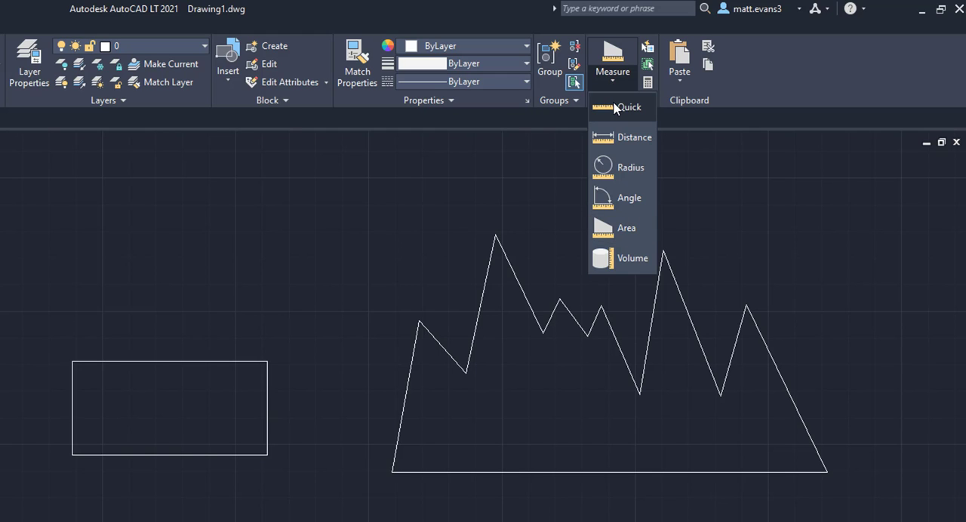
pyautogui.click(616, 108)
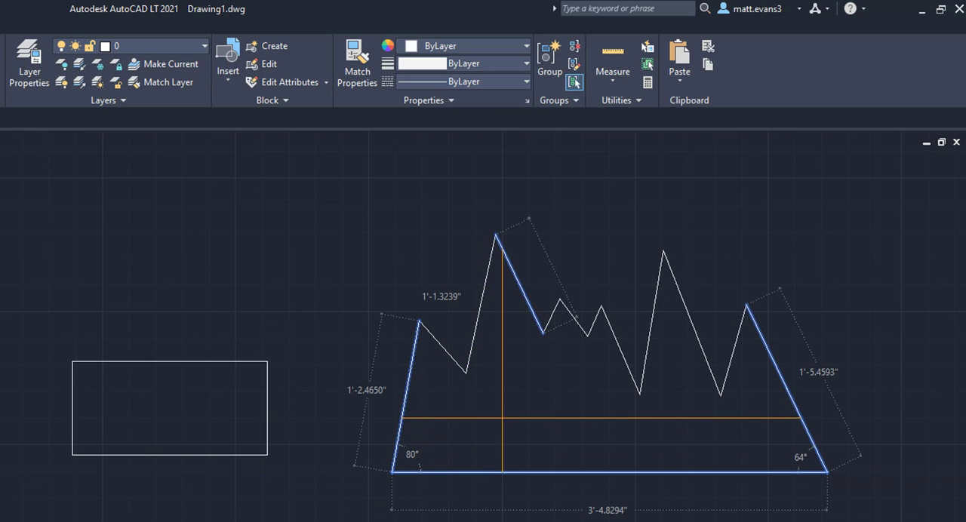
pyautogui.click(601, 425)
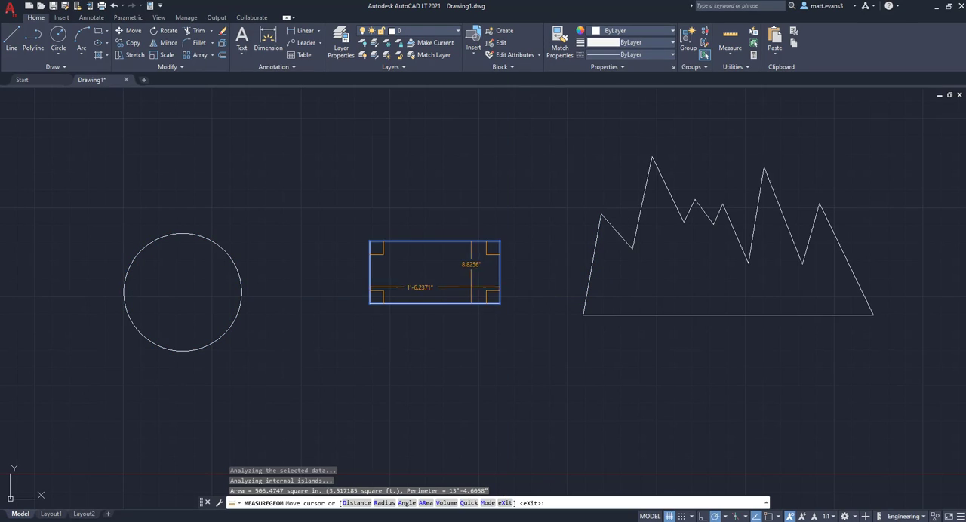
pyautogui.click(472, 286)
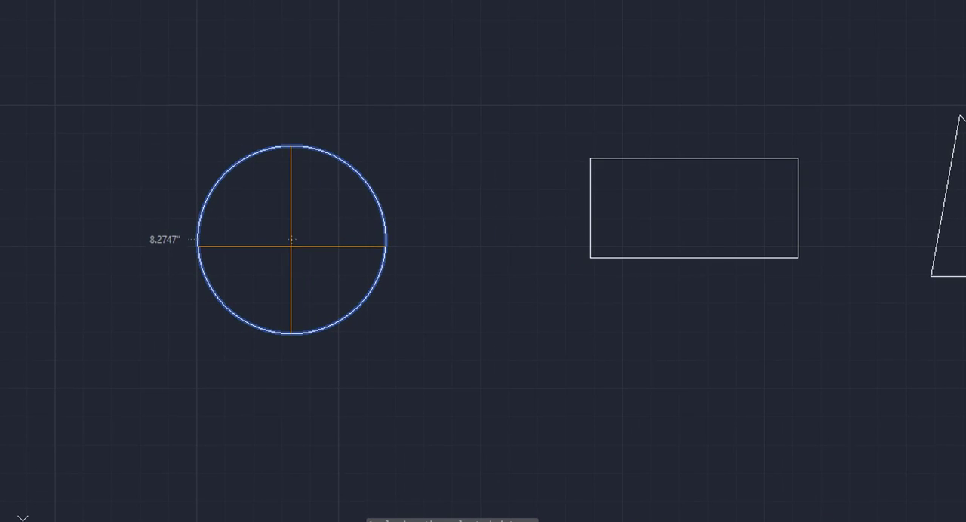
pyautogui.click(291, 240)
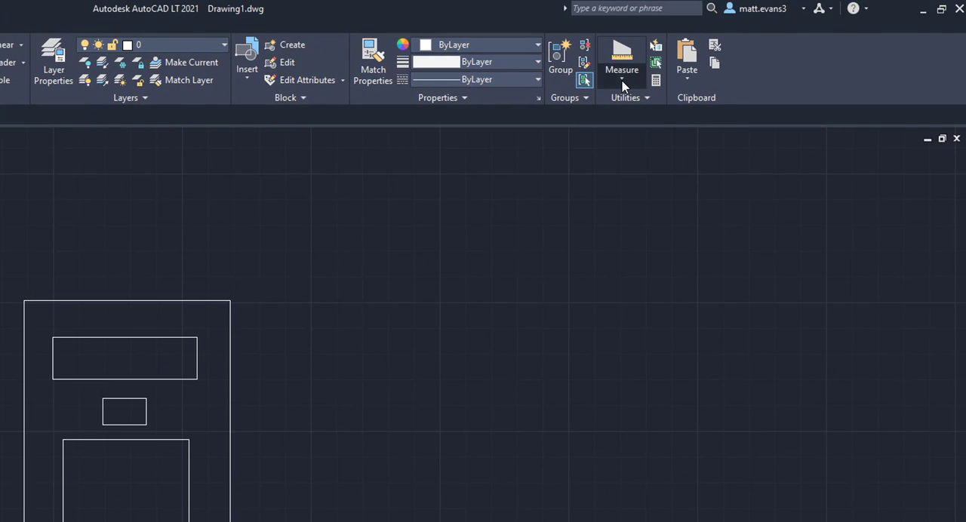
# Start an area measurement with the Add area option and add the wide upper inner rectangle by its four corners.
pyautogui.click(622, 81)
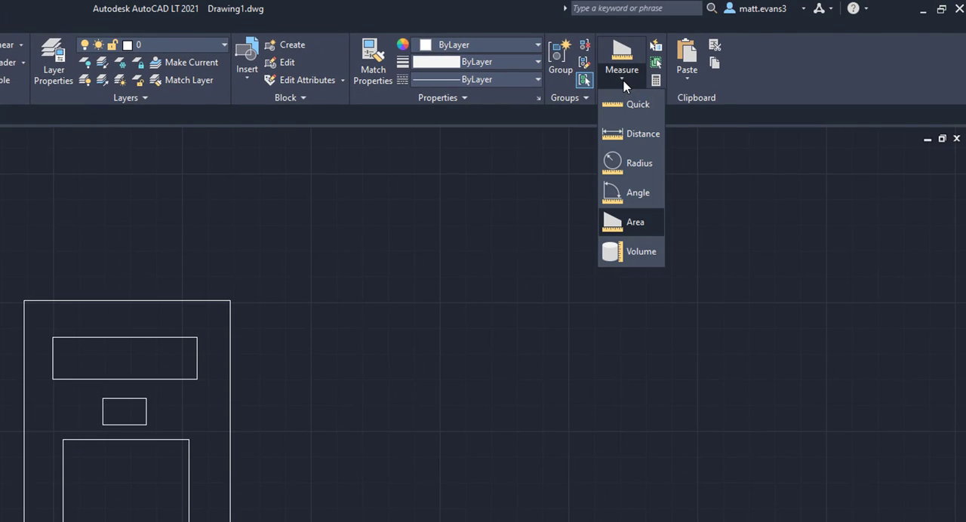
pyautogui.click(635, 223)
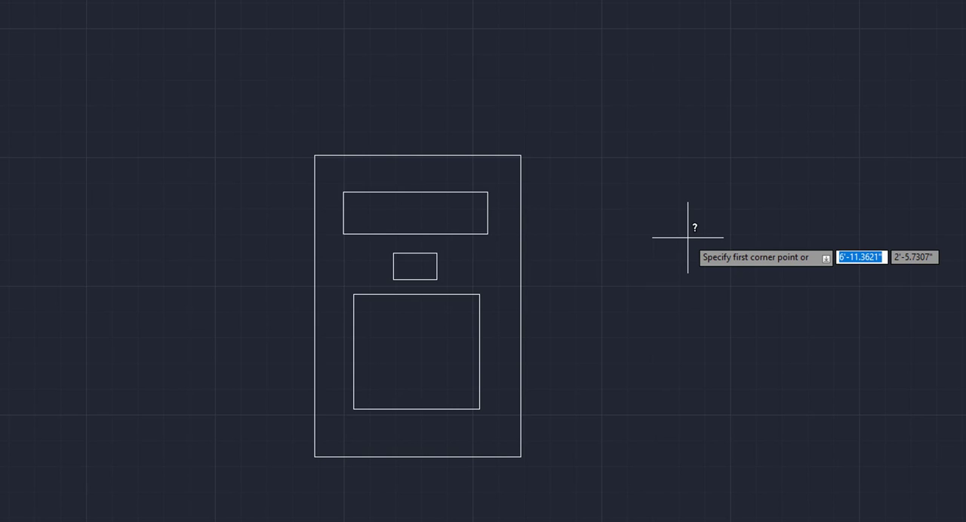
pyautogui.write('add')
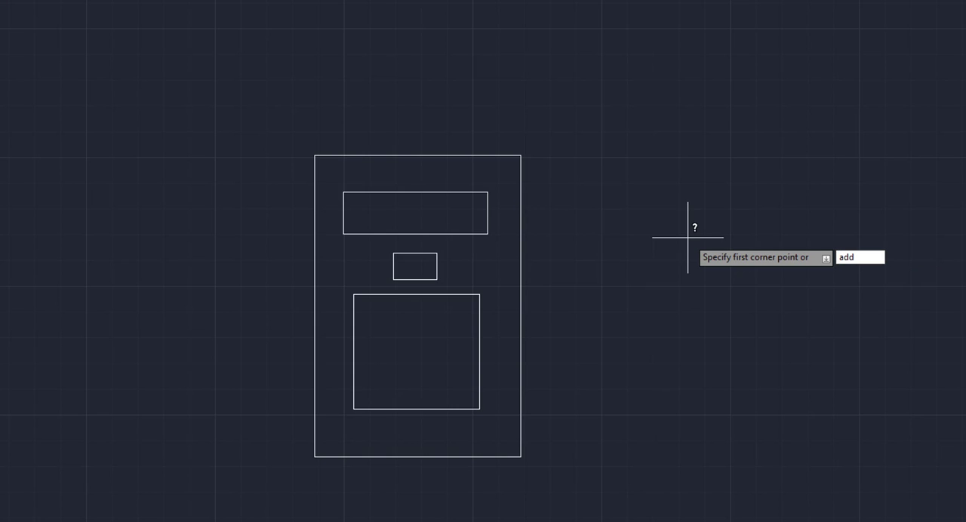
pyautogui.press('BackSpace')
pyautogui.press('BackSpace')
pyautogui.press('BackSpace')
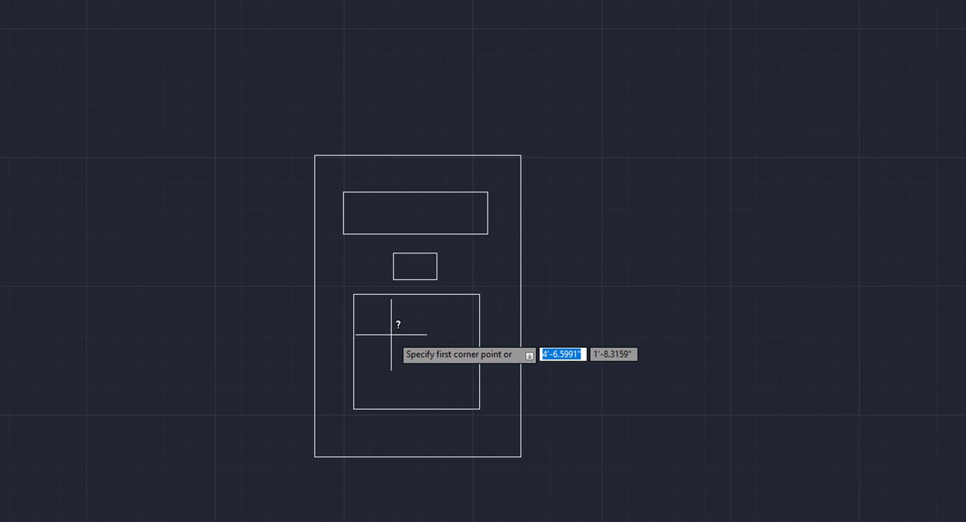
pyautogui.click(344, 193)
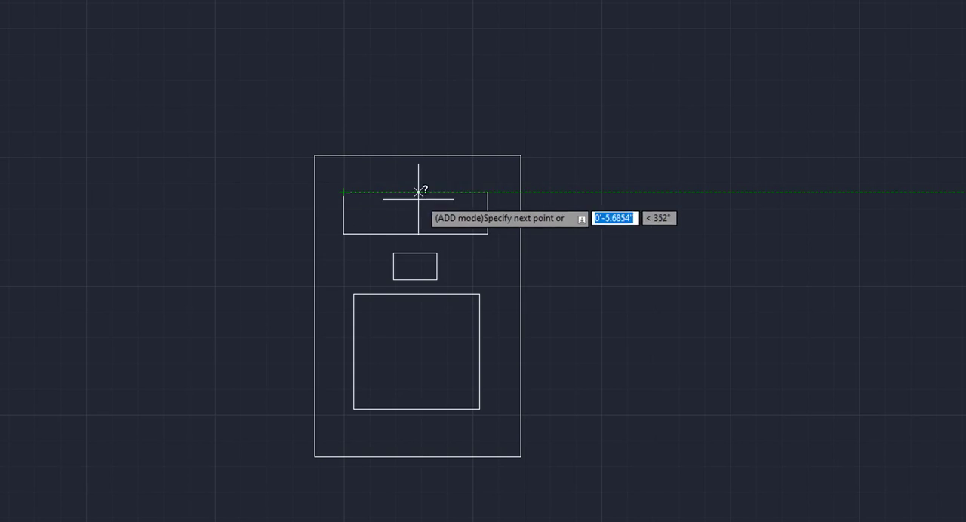
pyautogui.click(487, 192)
pyautogui.click(487, 234)
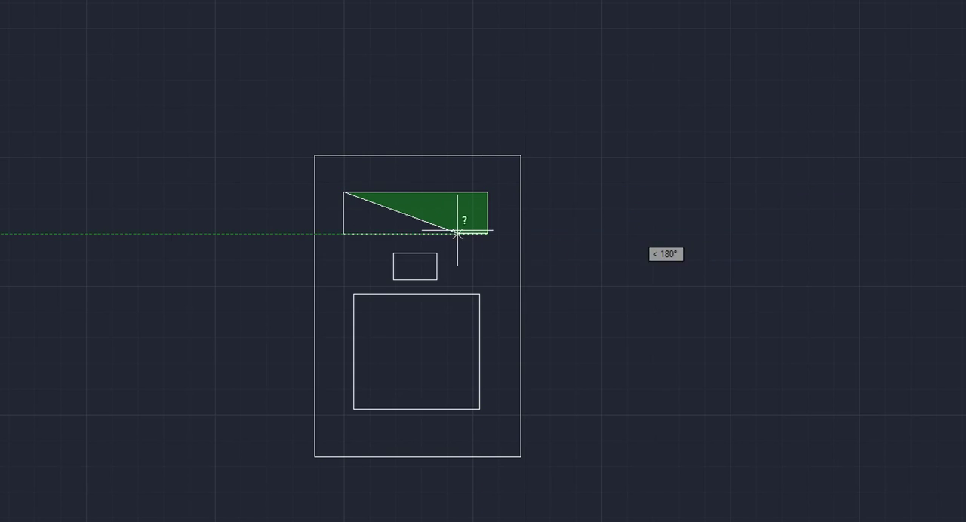
pyautogui.click(344, 234)
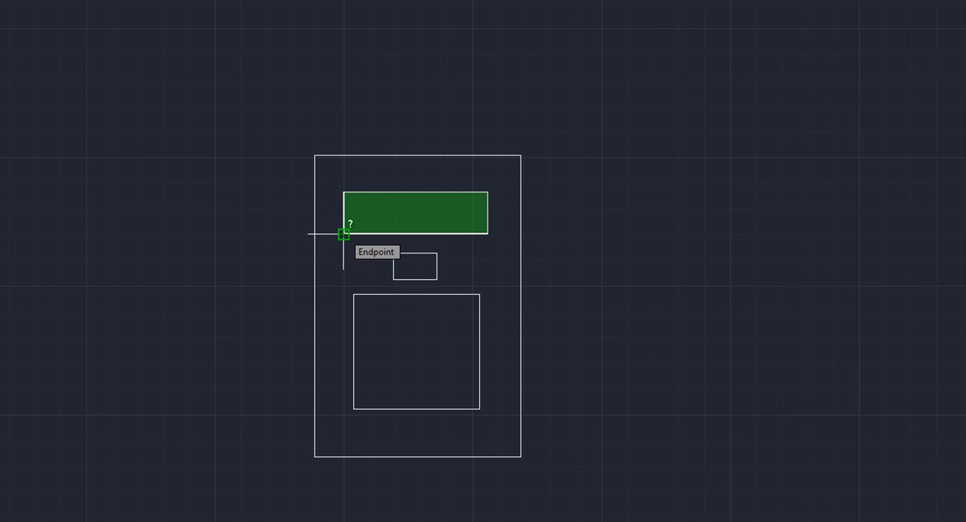
pyautogui.press('Return')
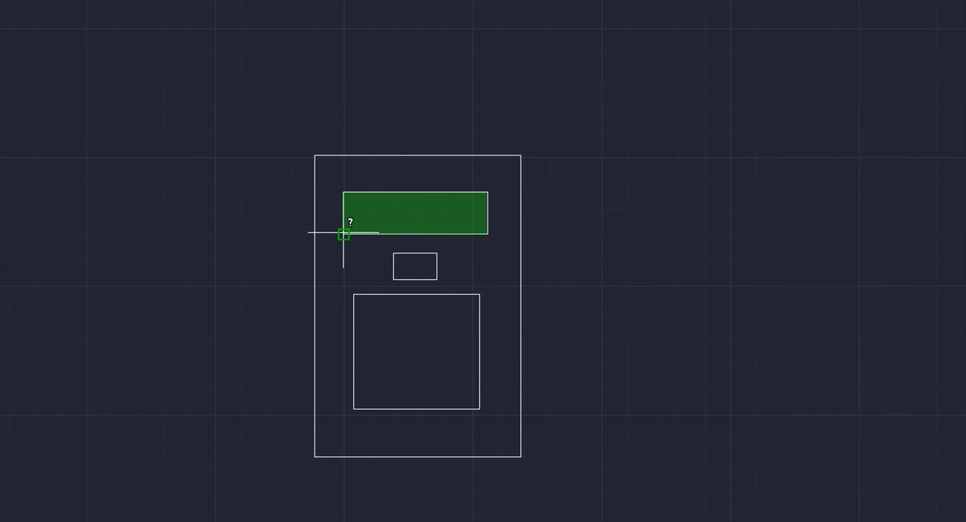
# Add the small middle rectangle to the running area total by picking its four corners.
pyautogui.click(393, 254)
pyautogui.click(436, 253)
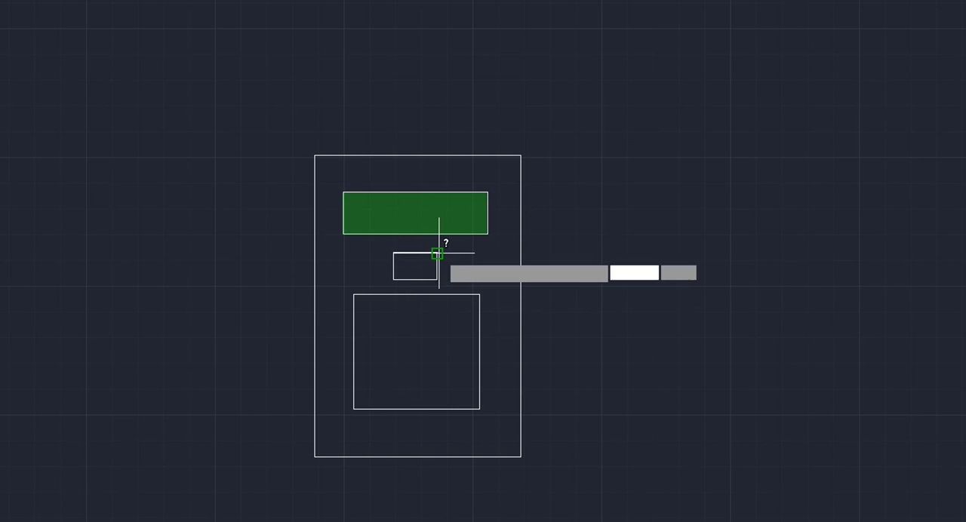
pyautogui.click(436, 279)
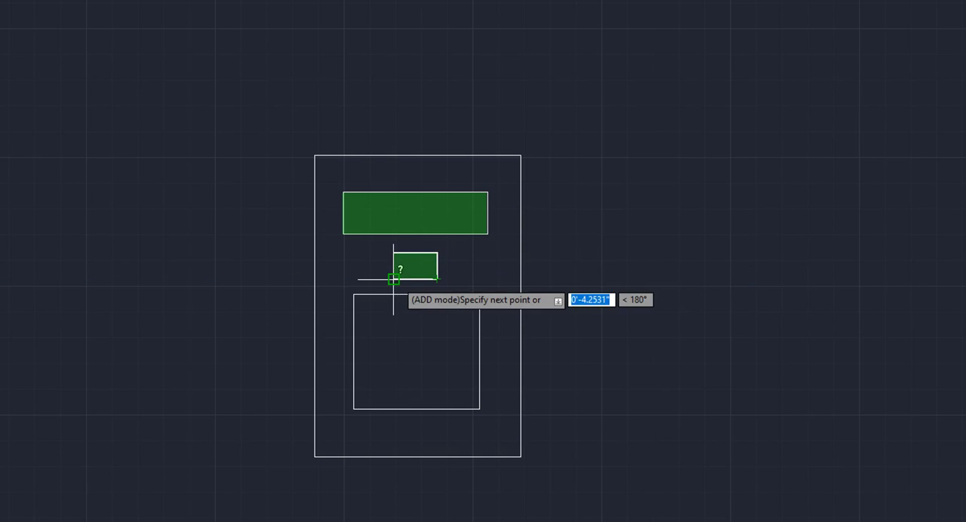
pyautogui.click(394, 280)
pyautogui.press('Return')
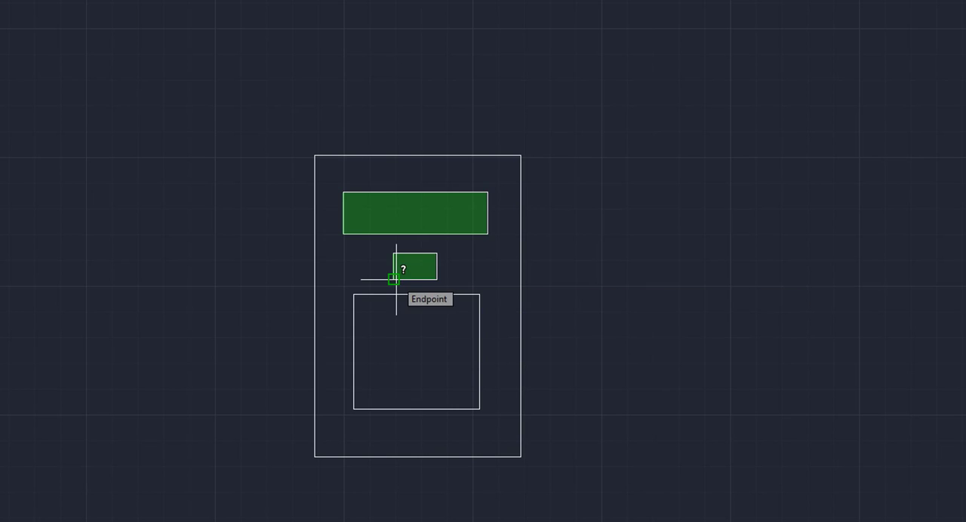
# Add the large lower inner rectangle to the running area total by picking its four corners.
pyautogui.click(354, 294)
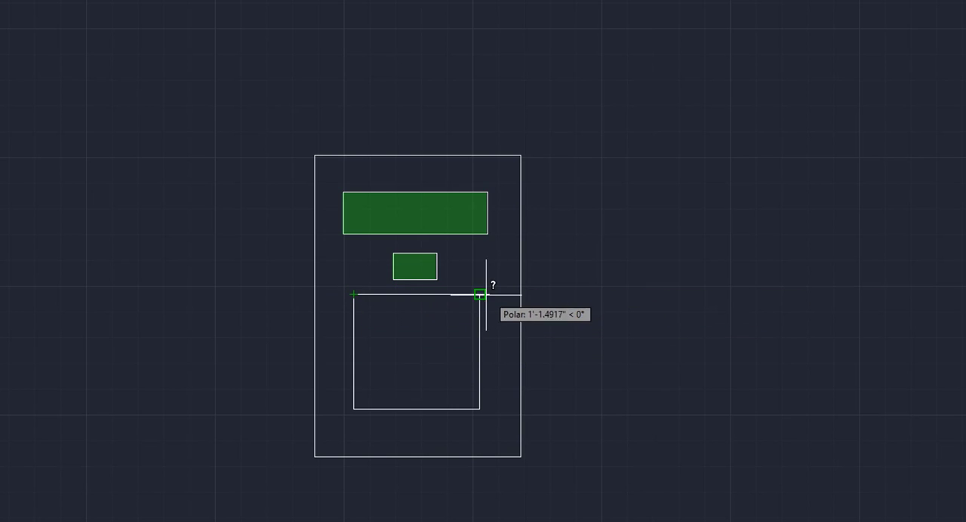
pyautogui.click(480, 294)
pyautogui.click(480, 409)
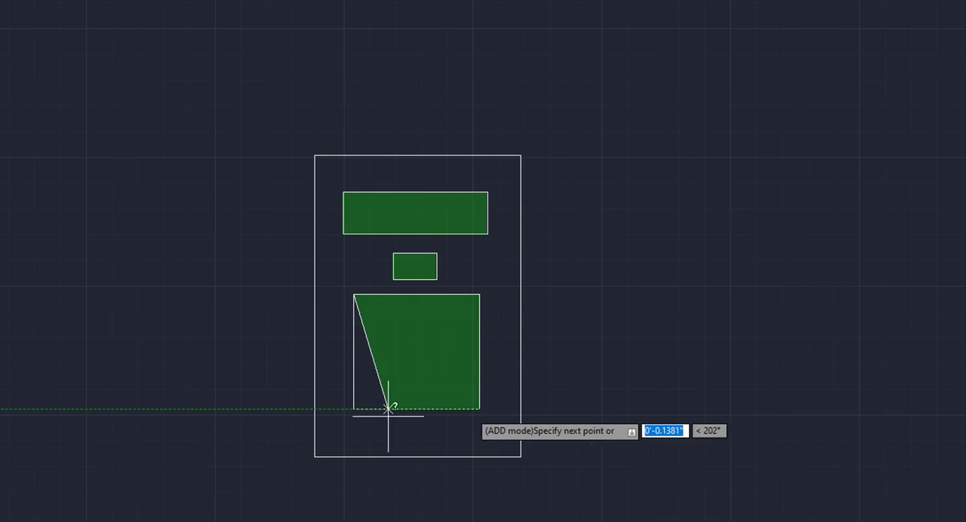
pyautogui.click(354, 409)
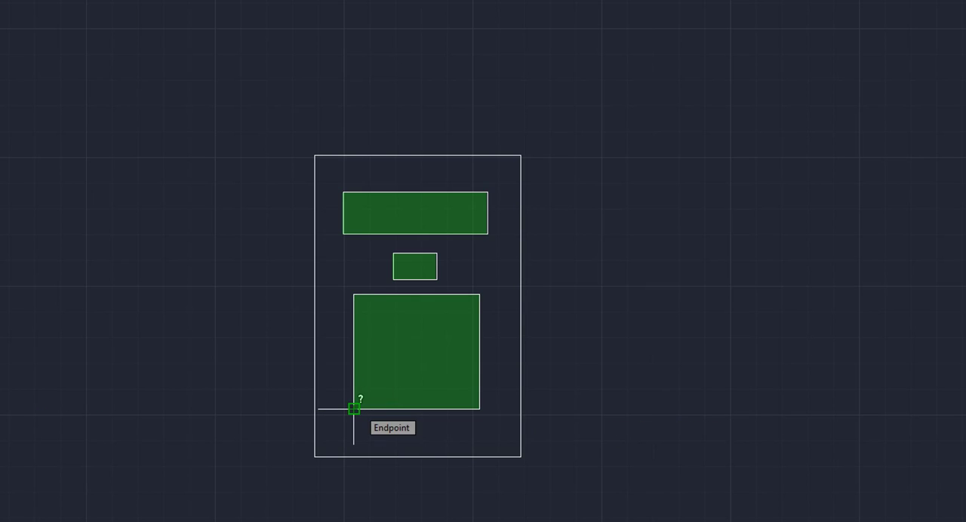
pyautogui.press('Return')
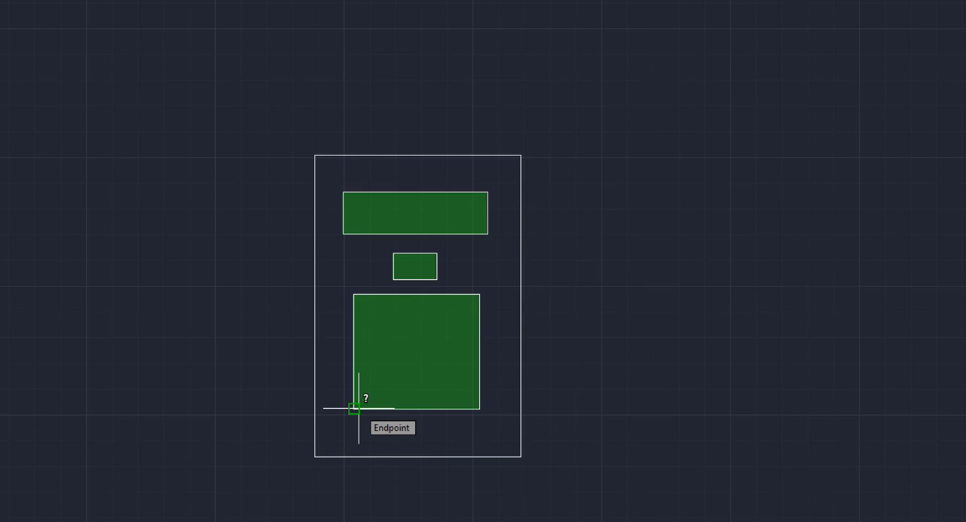